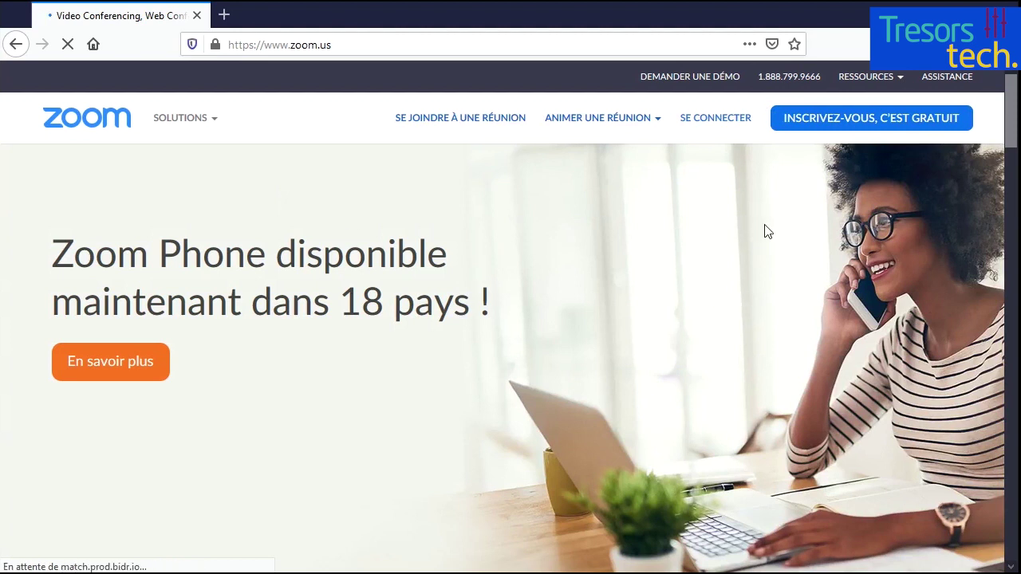
- Open the free account sign-up from the Zoom home page
{"action": "left_click", "coordinate": [836, 130]}
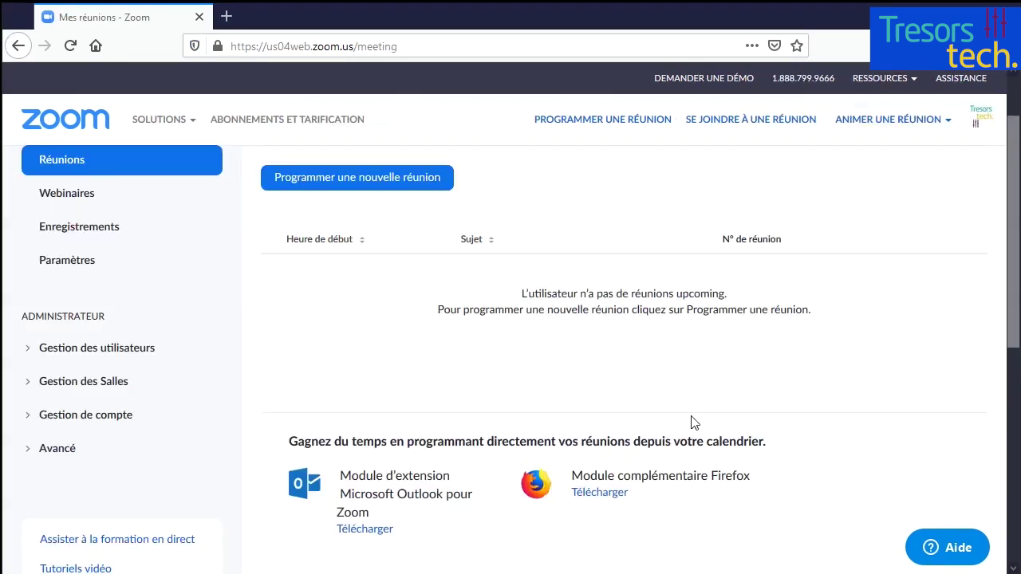
- Look over the upcoming meetings page and reload the Réunions section
{"action": "scroll", "coordinate": [694, 423], "scroll_direction": "up", "scroll_amount": 2}
{"action": "scroll", "coordinate": [691, 422], "scroll_direction": "down", "scroll_amount": 3}
{"action": "scroll", "coordinate": [691, 421], "scroll_direction": "up", "scroll_amount": 3}
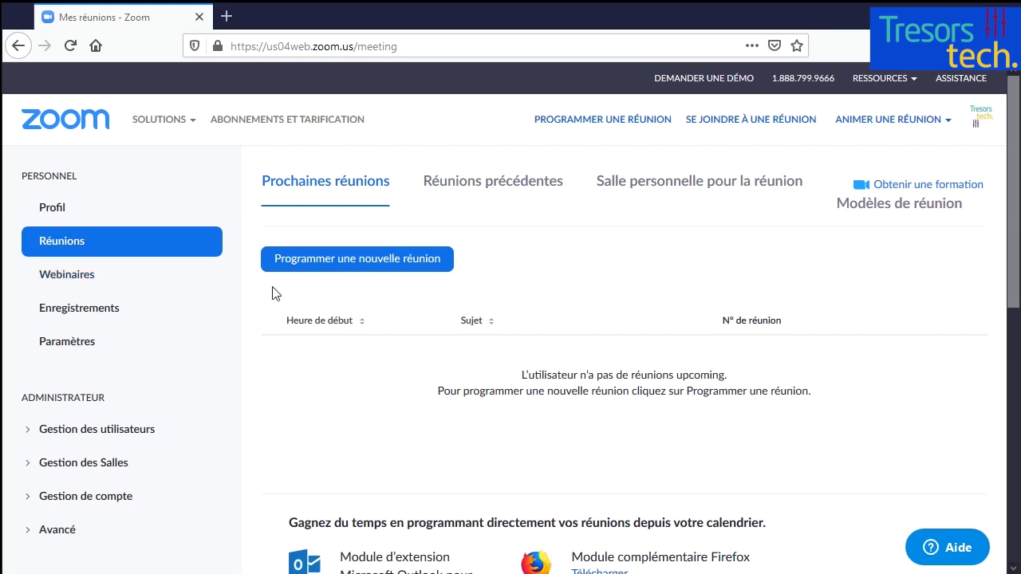
{"action": "scroll", "coordinate": [478, 255], "scroll_direction": "down", "scroll_amount": 2}
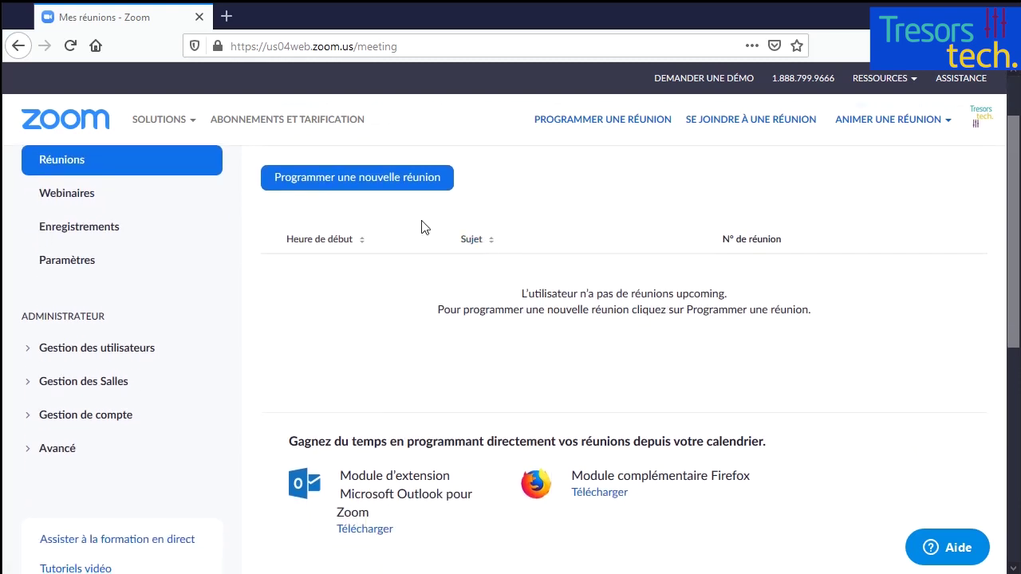
{"action": "scroll", "coordinate": [376, 274], "scroll_direction": "up", "scroll_amount": 2}
{"action": "left_click", "coordinate": [48, 241]}
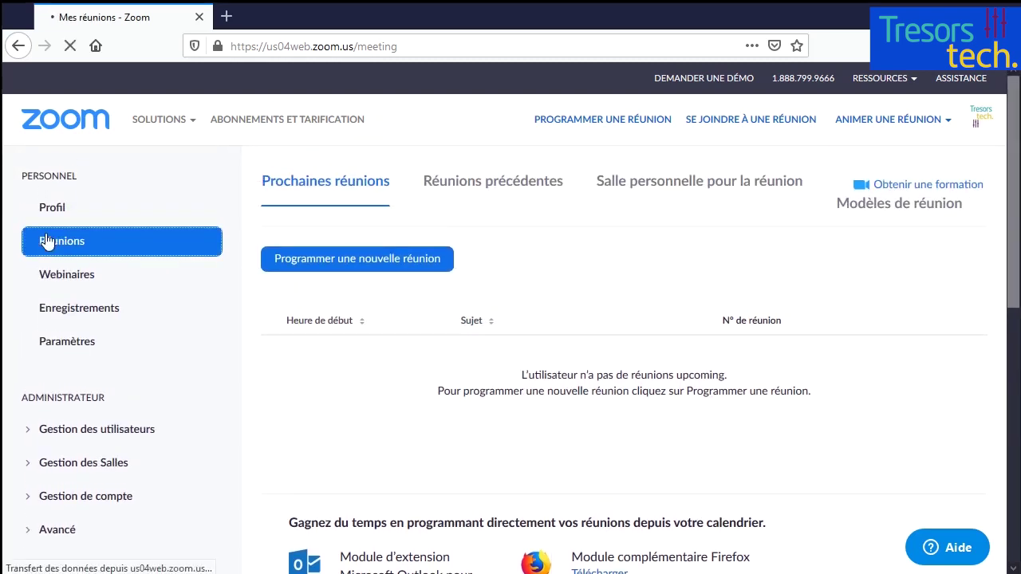
- Open the personal meeting room and review its meeting number, join link, video, audio and meeting options
{"action": "left_click", "coordinate": [652, 183]}
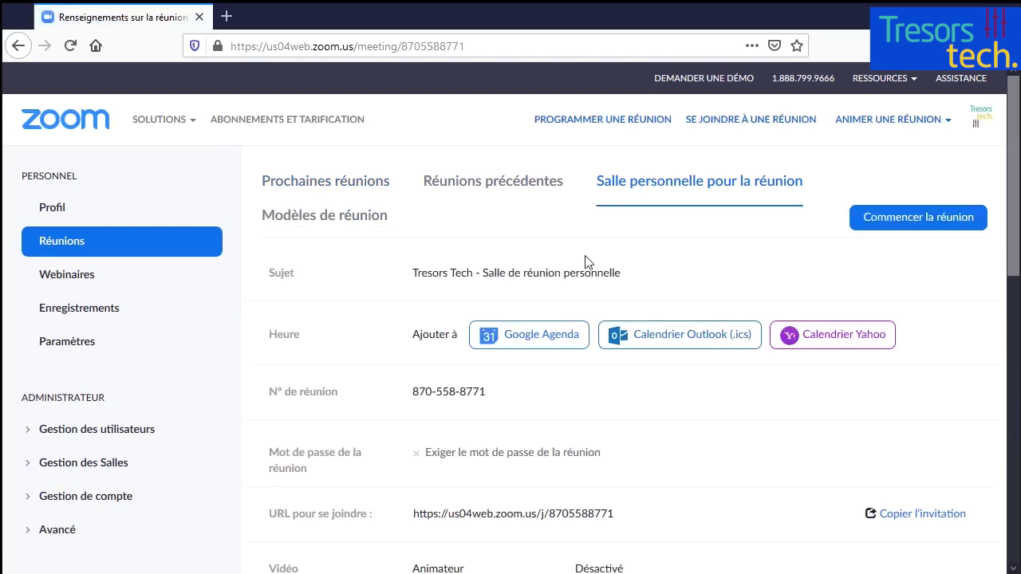
{"action": "scroll", "coordinate": [585, 262], "scroll_direction": "down", "scroll_amount": 2}
{"action": "left_click_drag", "start_coordinate": [491, 310], "coordinate": [413, 312]}
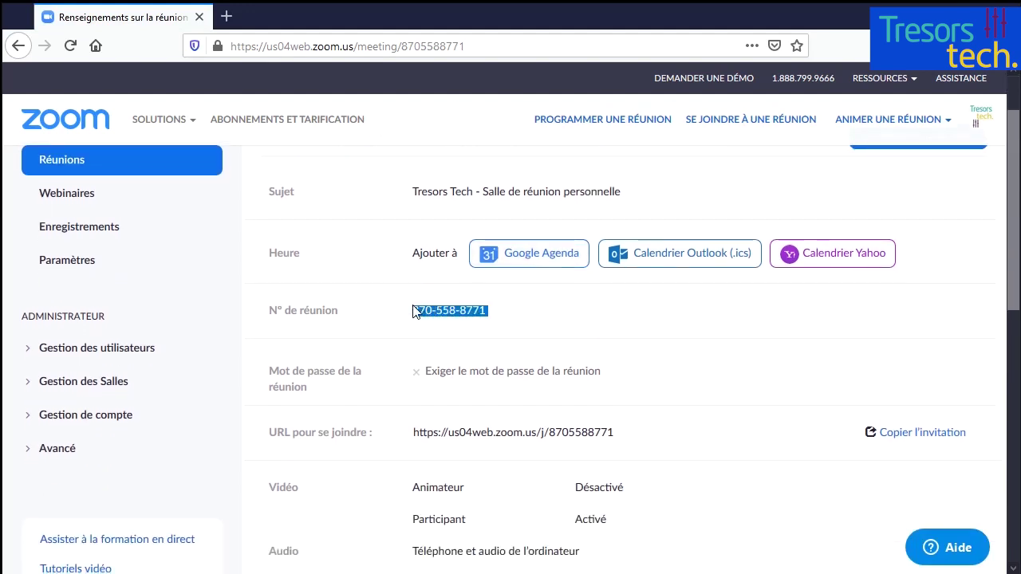
{"action": "scroll", "coordinate": [413, 311], "scroll_direction": "down", "scroll_amount": 4}
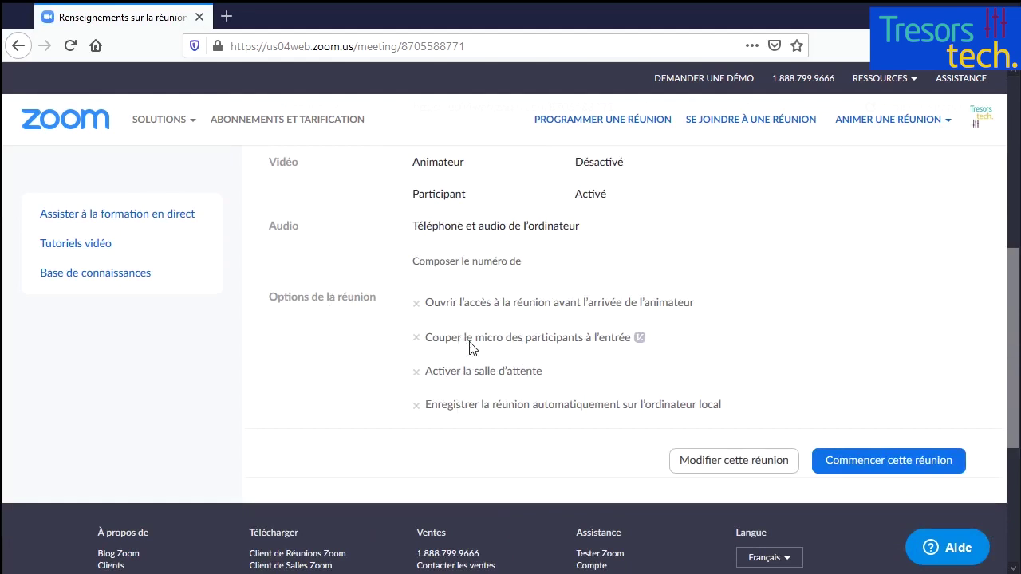
- Open the personal room meeting for editing, review its password, video, audio and meeting options, and save it as is
{"action": "left_click", "coordinate": [687, 456]}
{"action": "scroll", "coordinate": [687, 456], "scroll_direction": "up", "scroll_amount": 2}
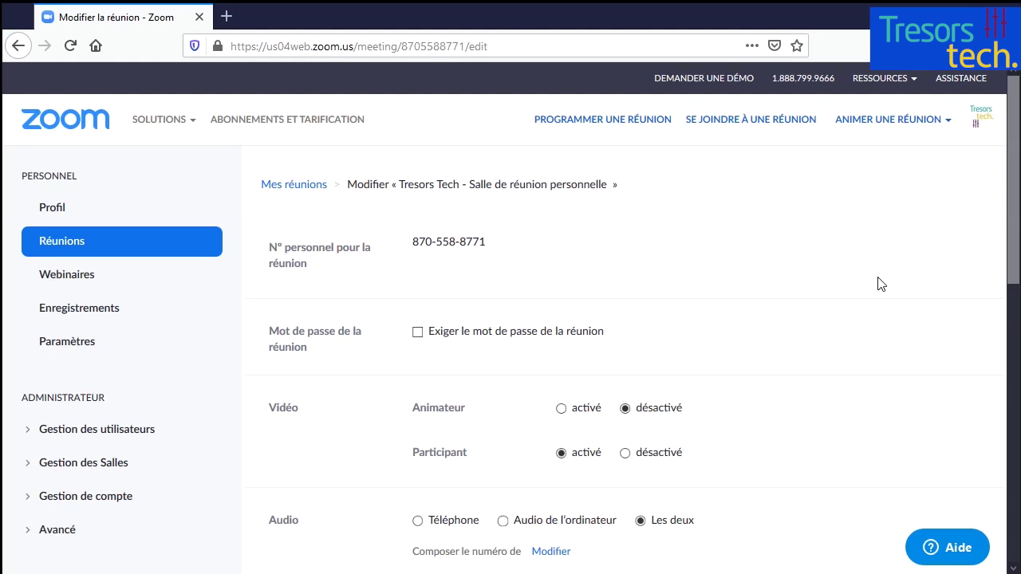
{"action": "scroll", "coordinate": [788, 401], "scroll_direction": "down", "scroll_amount": 5}
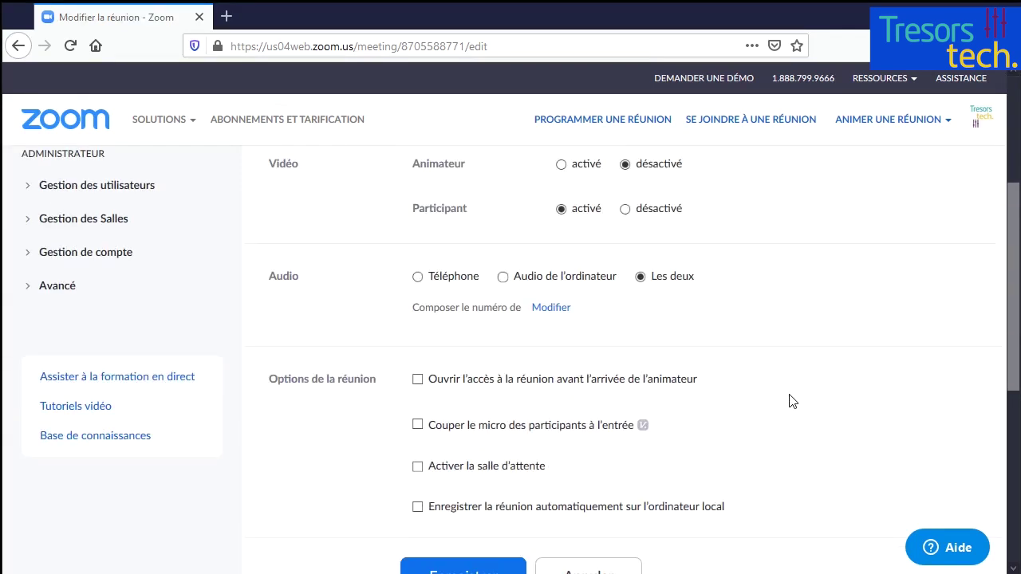
{"action": "scroll", "coordinate": [789, 401], "scroll_direction": "up", "scroll_amount": 5}
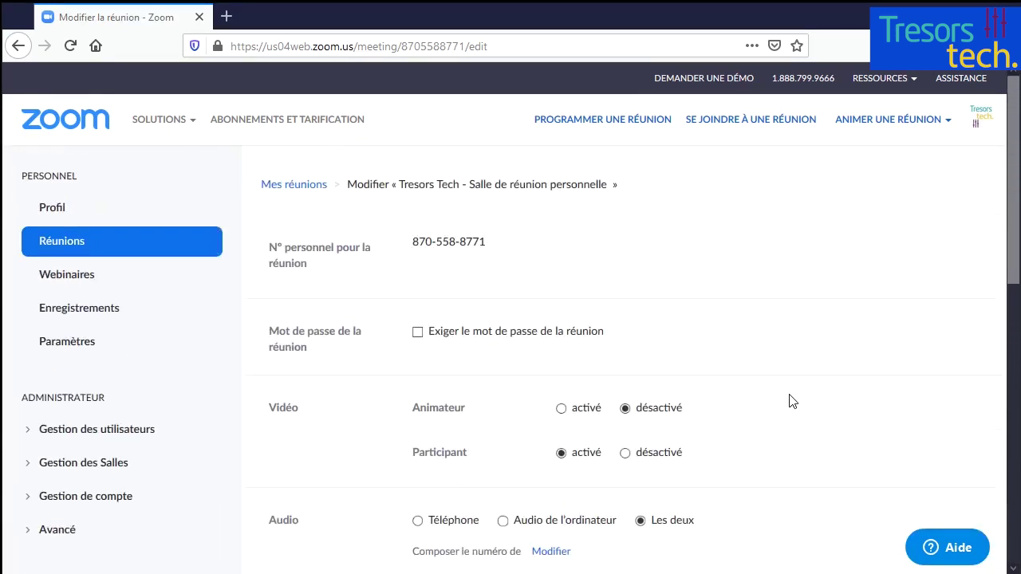
{"action": "scroll", "coordinate": [788, 401], "scroll_direction": "down", "scroll_amount": 5}
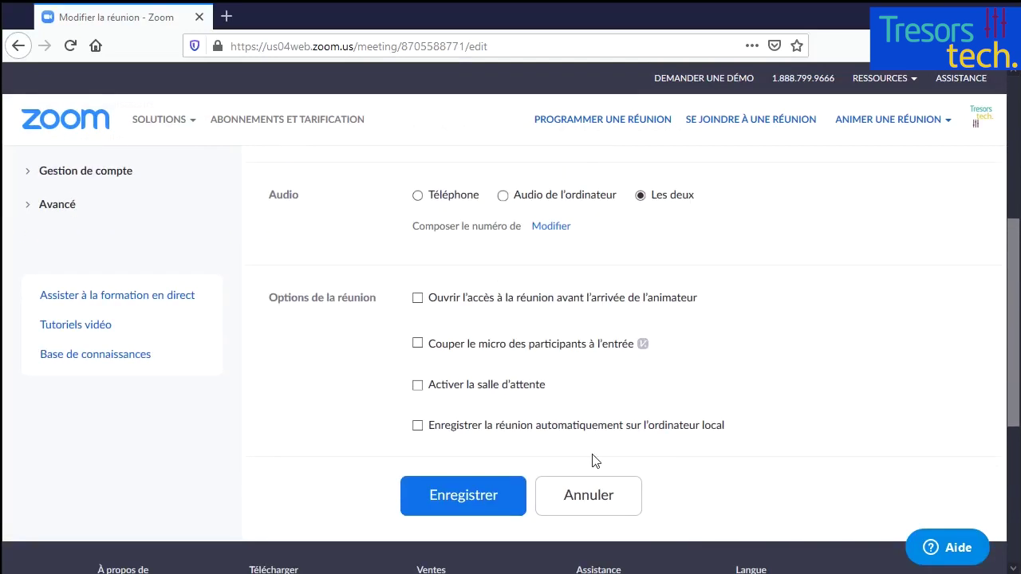
{"action": "left_click", "coordinate": [465, 501]}
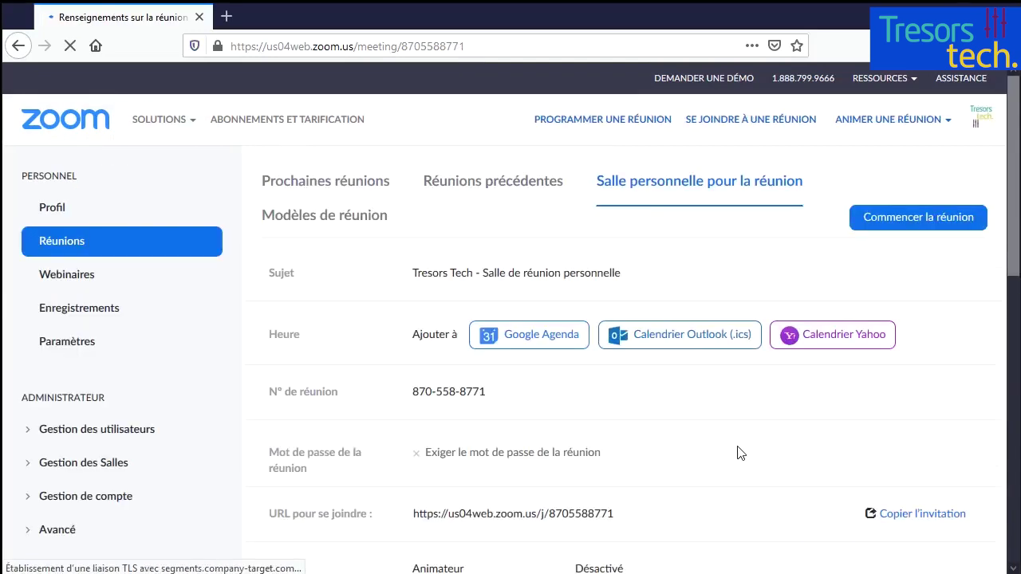
- Open the personal room's invitation and copy the full invitation text
{"action": "scroll", "coordinate": [737, 452], "scroll_direction": "down", "scroll_amount": 2}
{"action": "scroll", "coordinate": [740, 452], "scroll_direction": "up", "scroll_amount": 1}
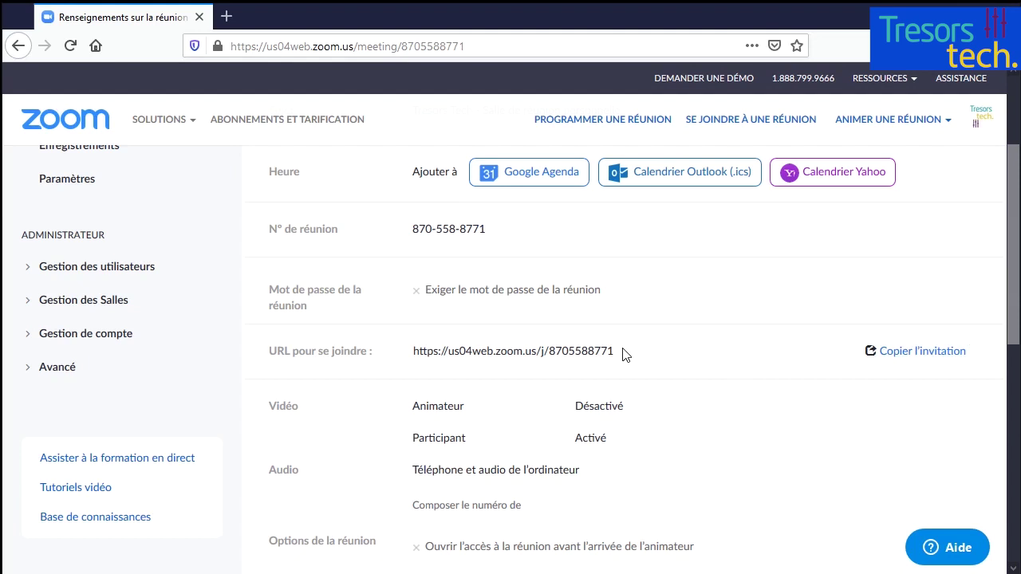
{"action": "left_click", "coordinate": [890, 357]}
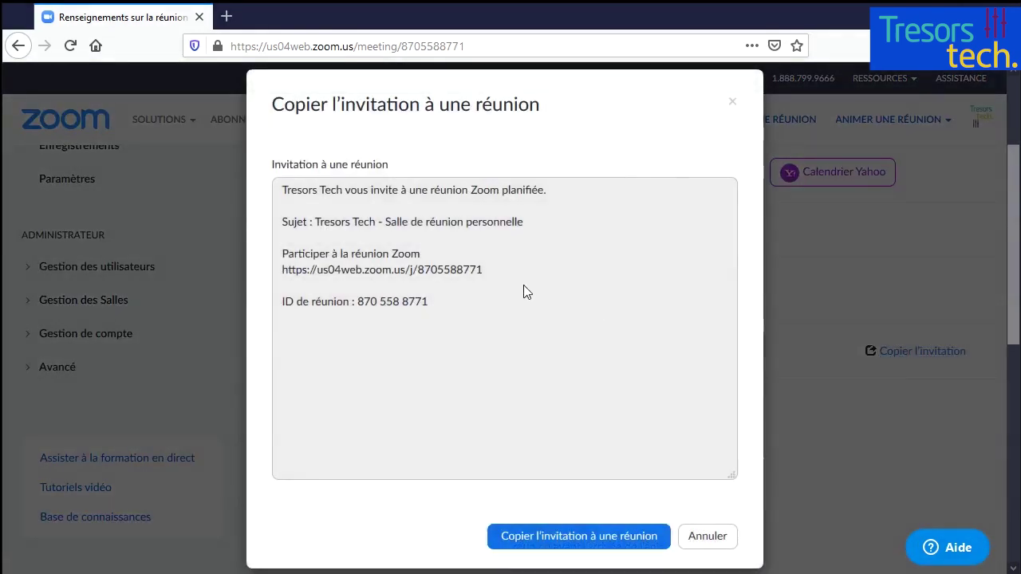
{"action": "left_click", "coordinate": [537, 539]}
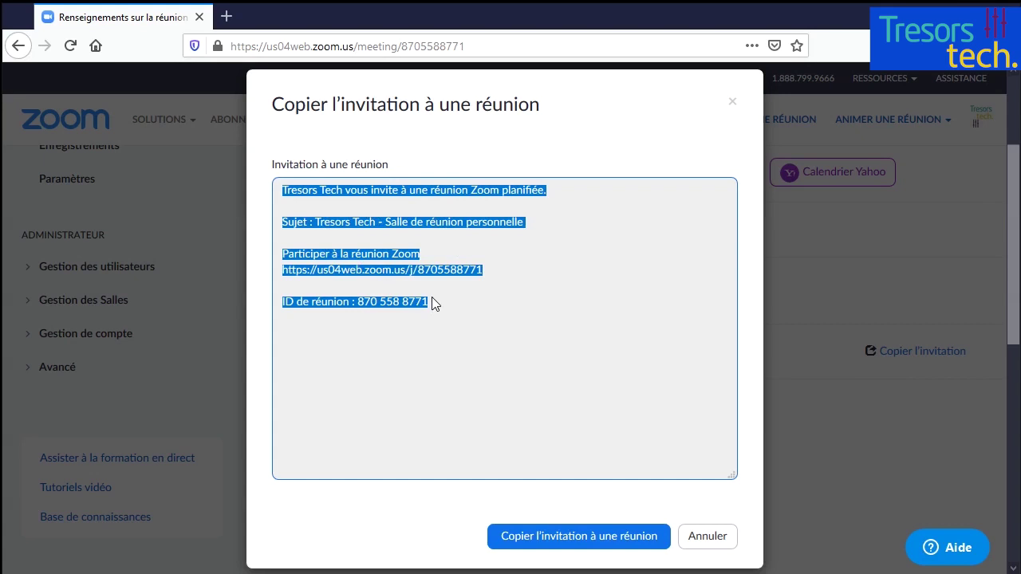
- Select only the join link within the invitation text and close the invitation
{"action": "left_click", "coordinate": [470, 333]}
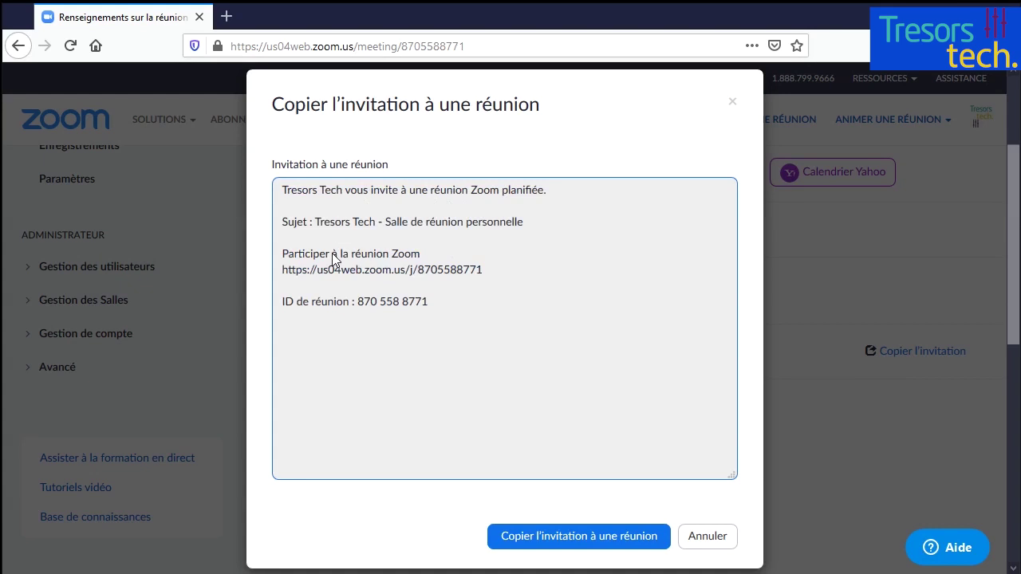
{"action": "left_click_drag", "start_coordinate": [282, 269], "coordinate": [481, 296]}
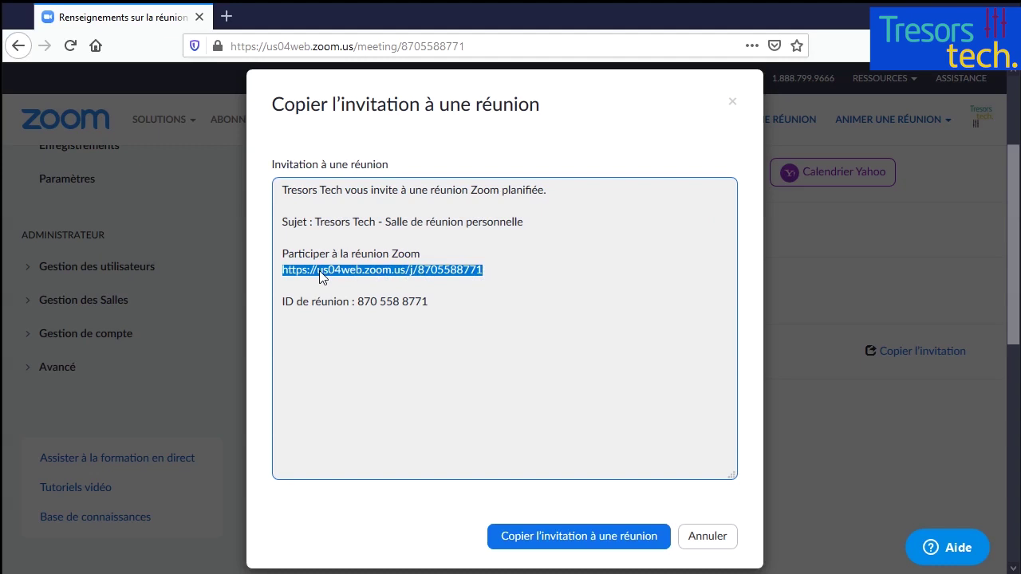
{"action": "left_click", "coordinate": [692, 539]}
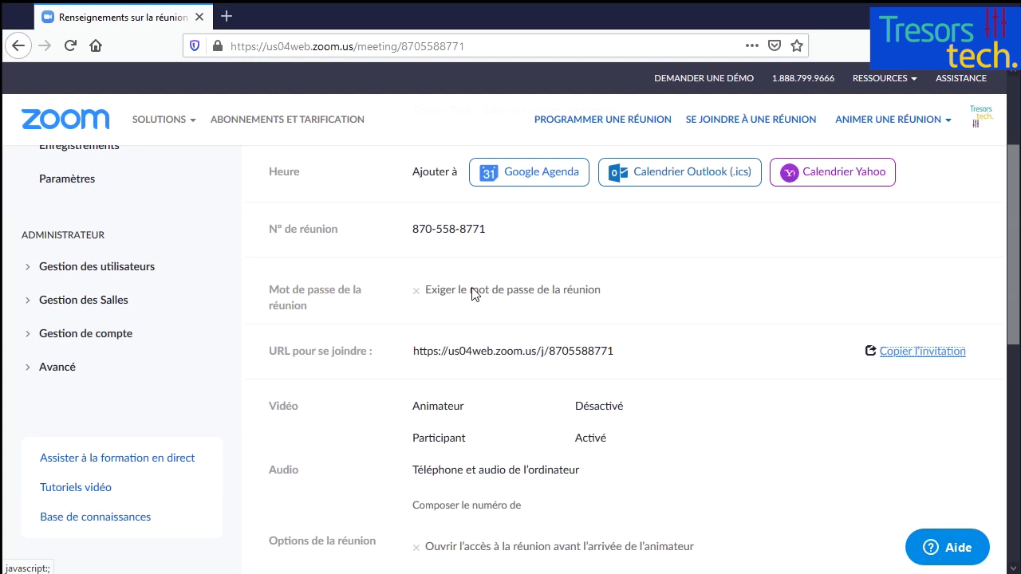
- View the upcoming meetings page and its option for scheduling a new meeting
{"action": "scroll", "coordinate": [750, 451], "scroll_direction": "up", "scroll_amount": 3}
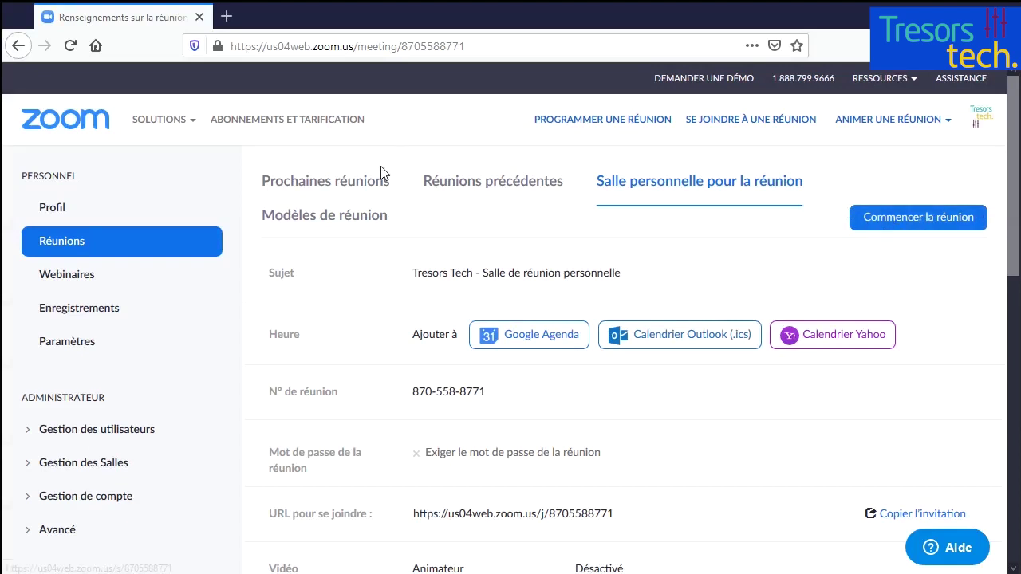
{"action": "left_click", "coordinate": [363, 187]}
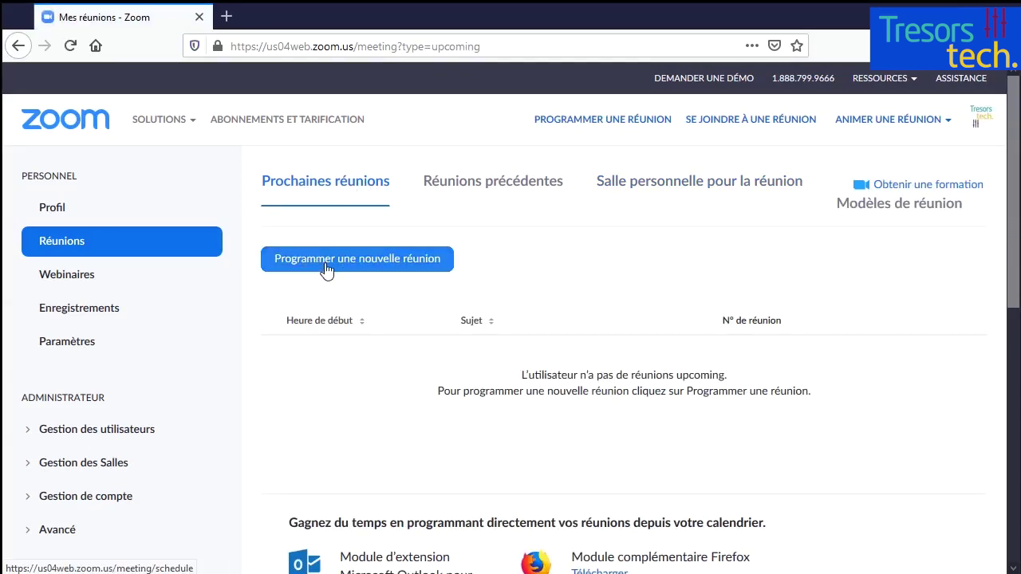
- Start the meeting from the personal meeting room and join it with computer audio
{"action": "left_click", "coordinate": [704, 193]}
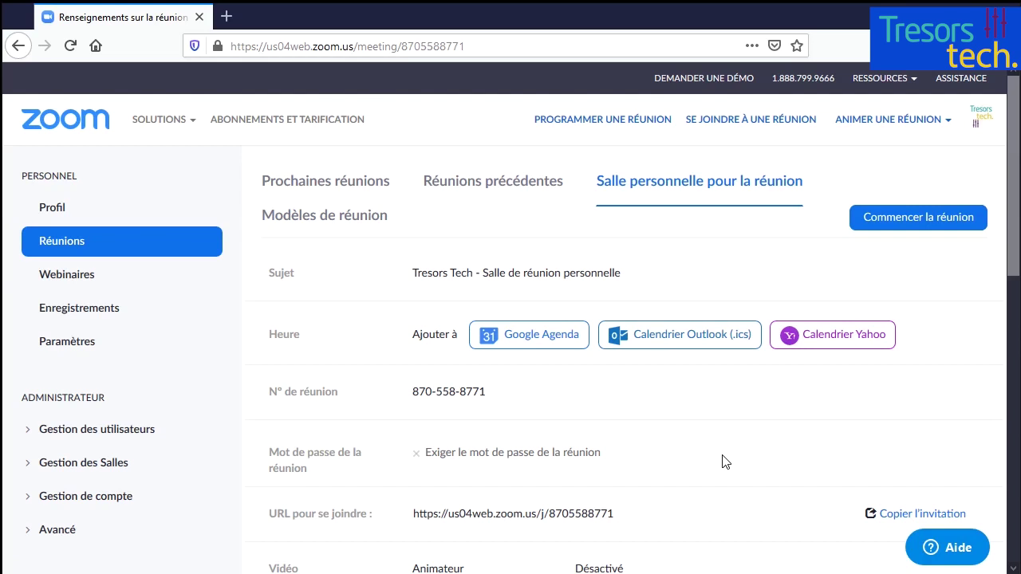
{"action": "left_click", "coordinate": [921, 222]}
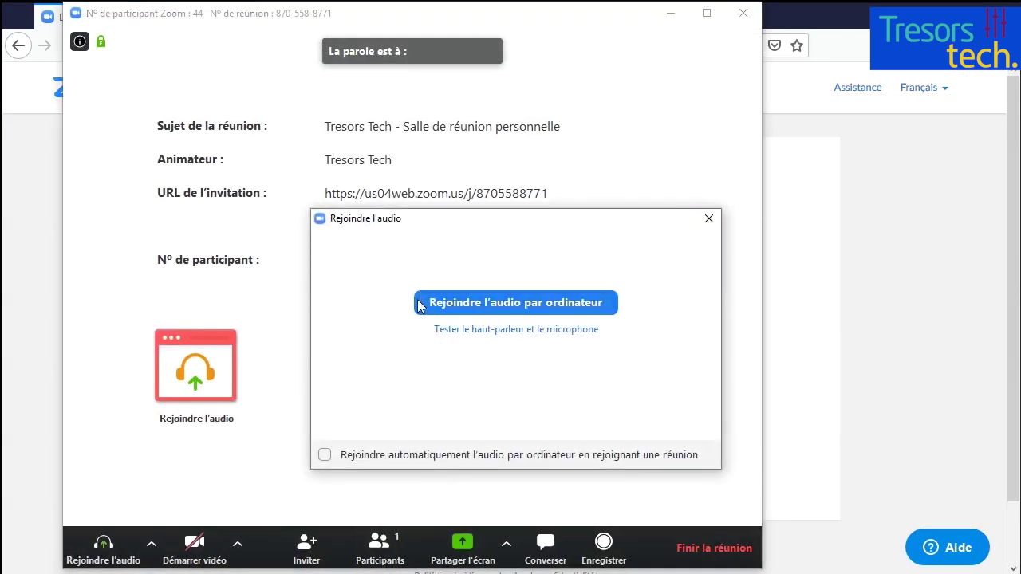
{"action": "left_click", "coordinate": [548, 308]}
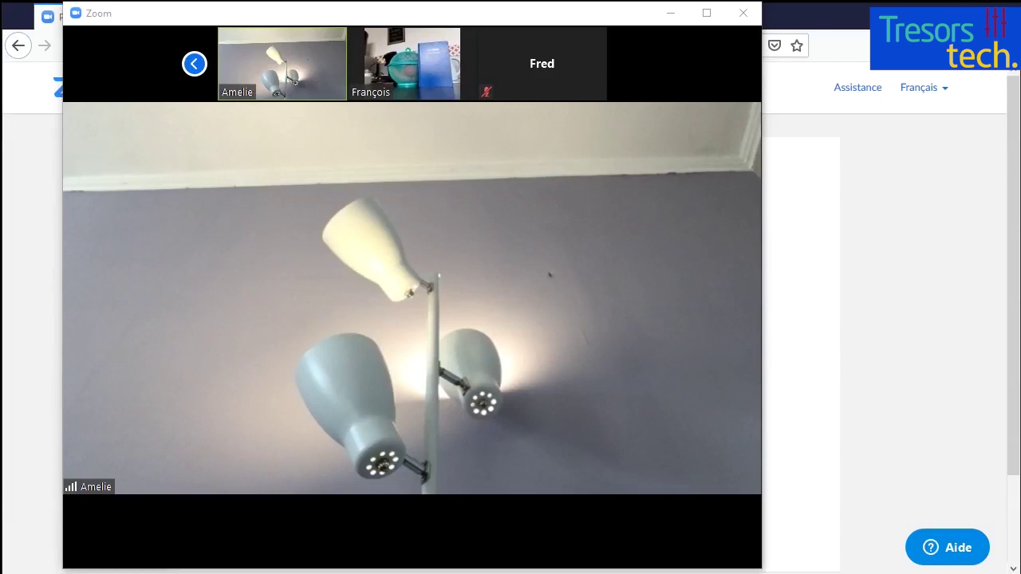
- Show the participants list and the group chat beside the meeting video
{"action": "mouse_move", "coordinate": [656, 246]}
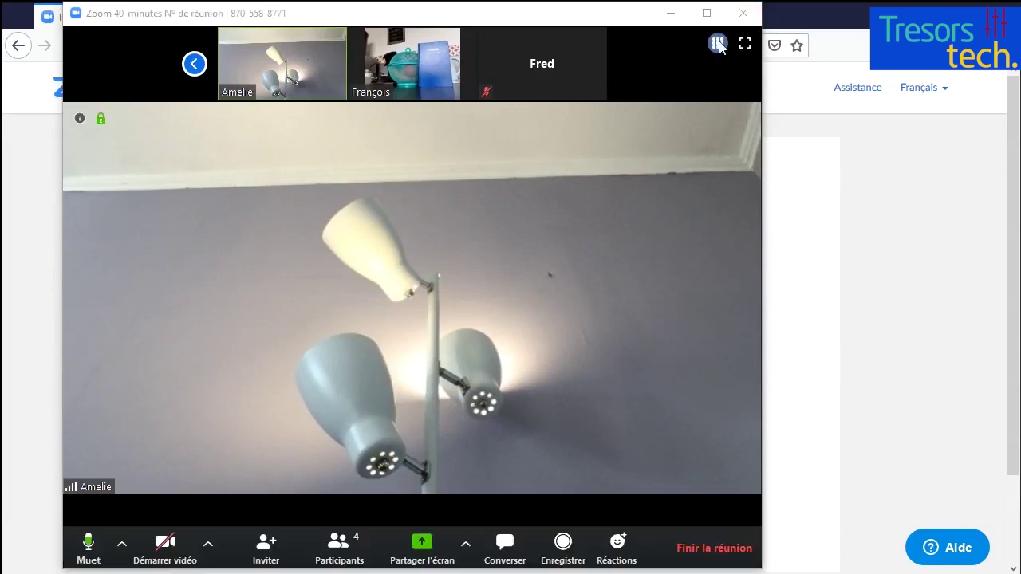
{"action": "left_click", "coordinate": [338, 544]}
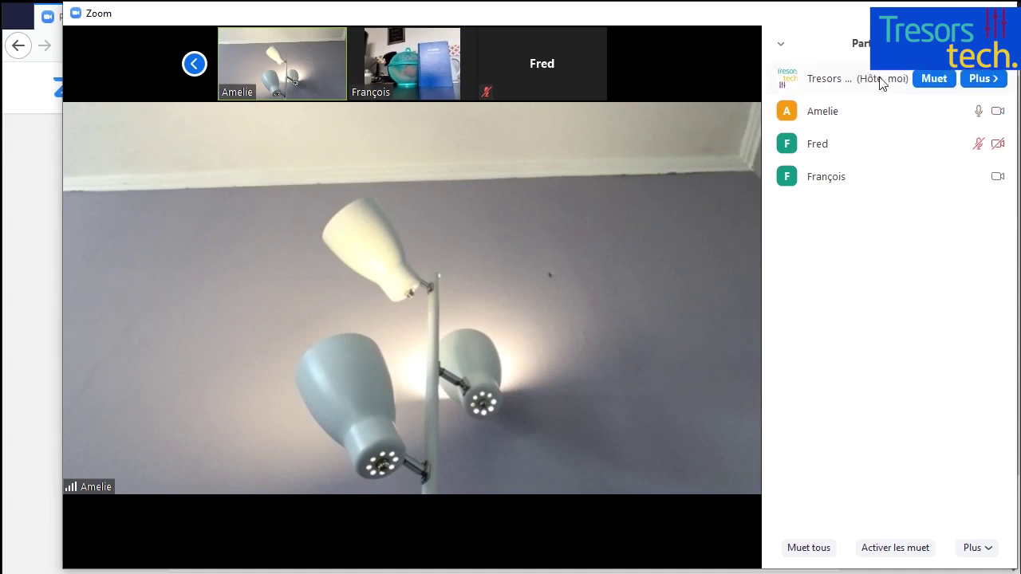
{"action": "mouse_move", "coordinate": [700, 382]}
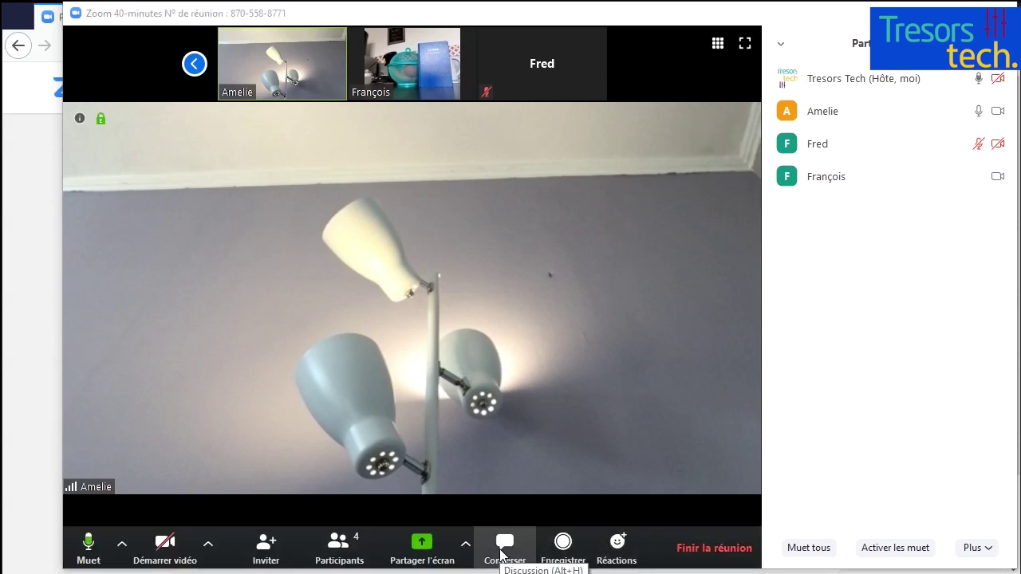
{"action": "left_click", "coordinate": [501, 550]}
{"action": "mouse_move", "coordinate": [823, 155]}
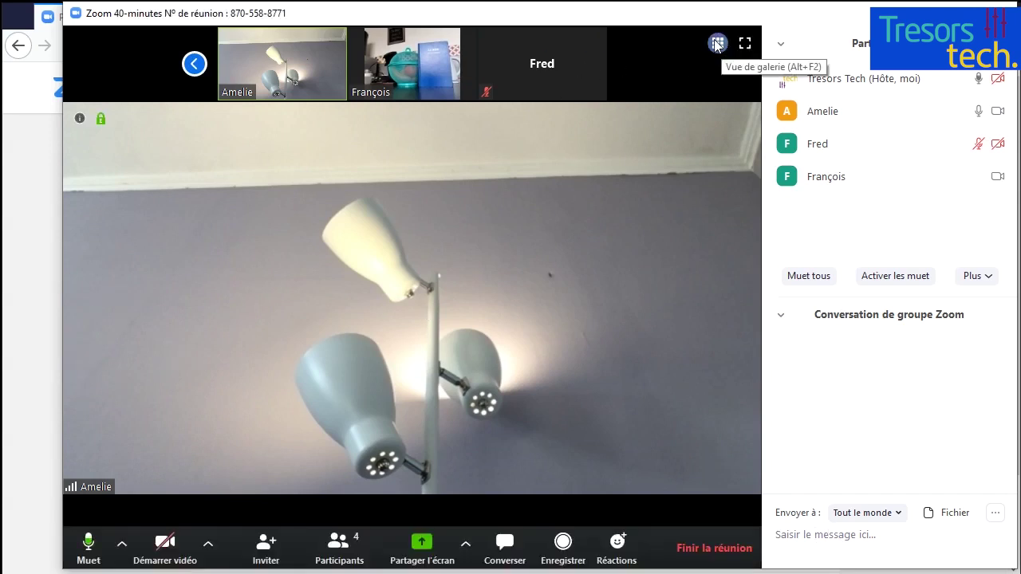
- Browse the participant thumbnail strip back and forth, and switch the meeting to gallery view
{"action": "left_click", "coordinate": [194, 63]}
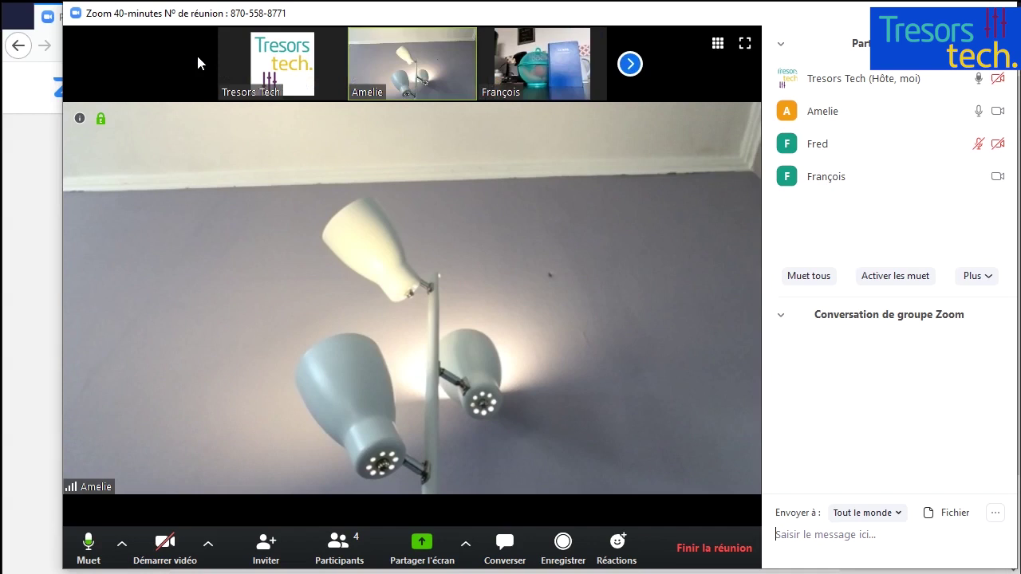
{"action": "left_click", "coordinate": [628, 65]}
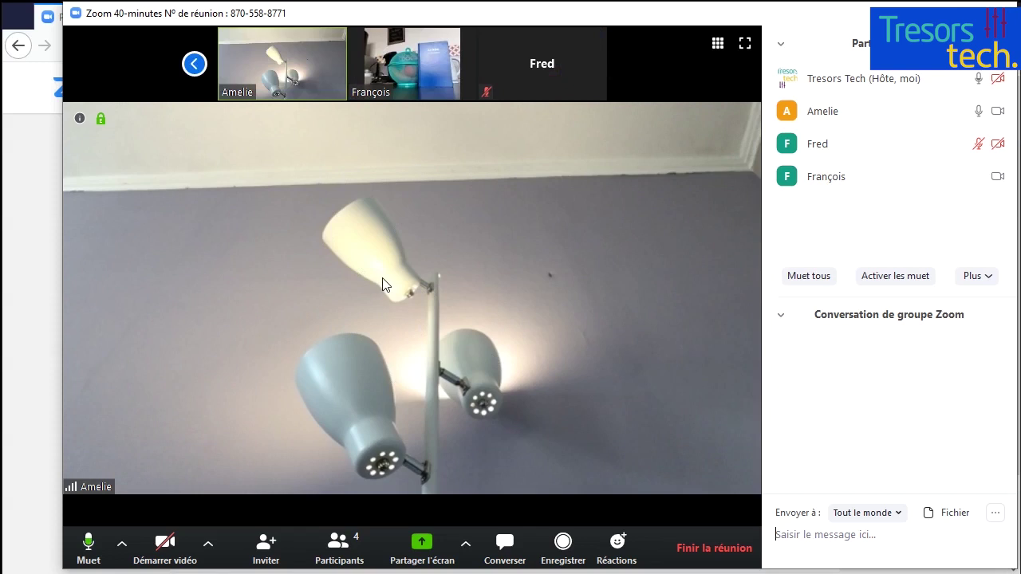
{"action": "left_click", "coordinate": [717, 43]}
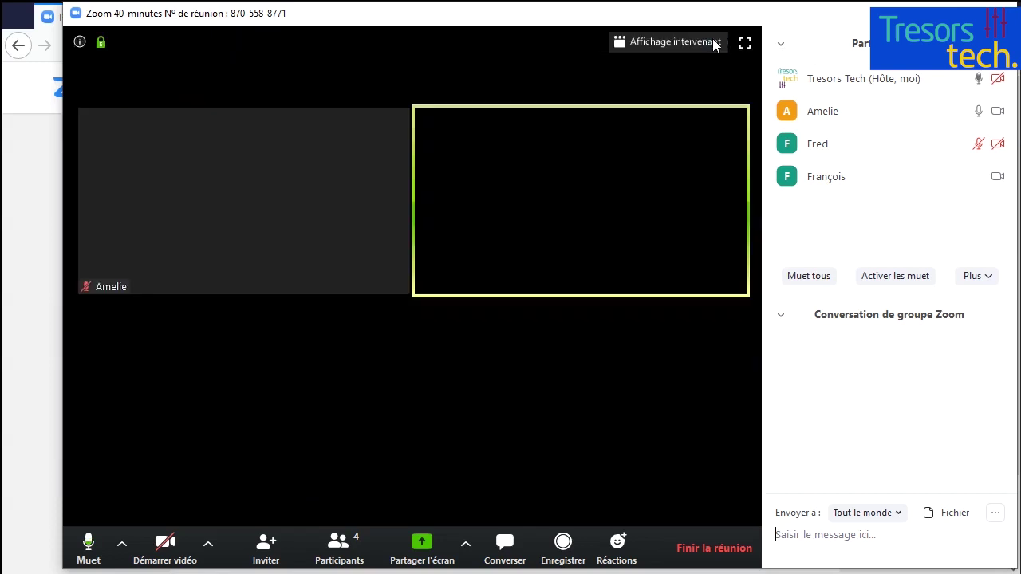